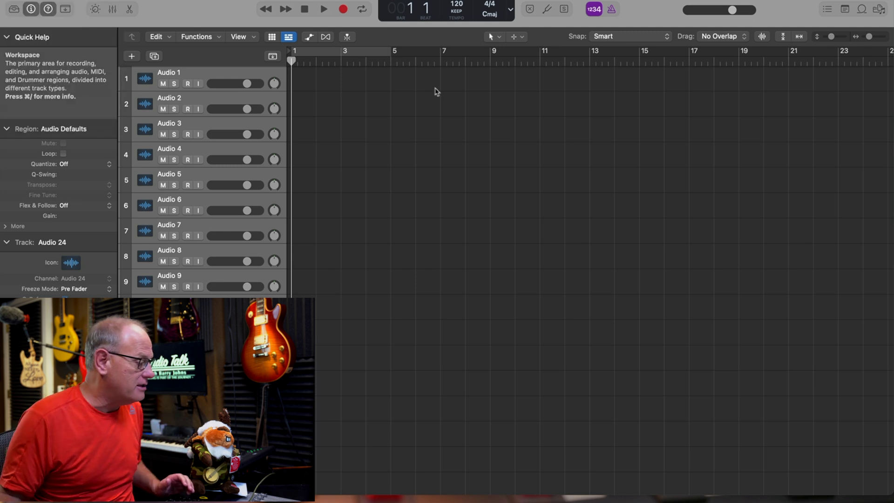
Move the About This Mac window aside, then close it to reveal the empty project
left_click_drag(361, 101, 413, 102)
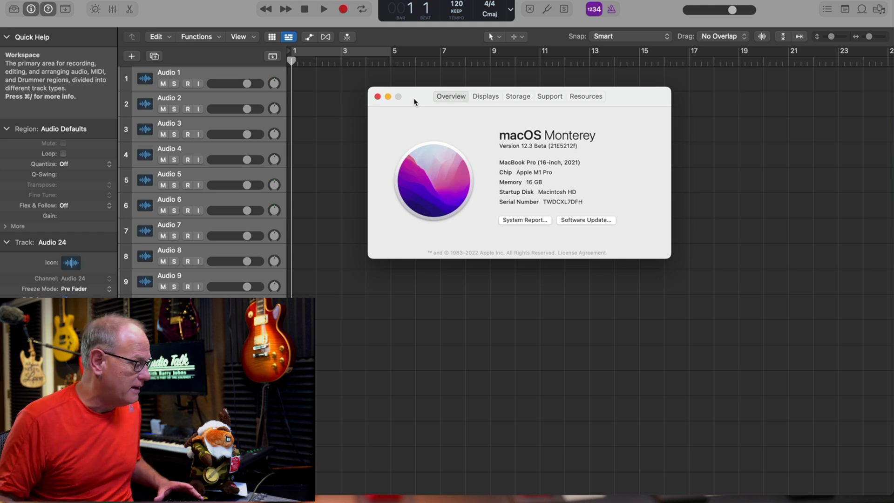
left_click(378, 97)
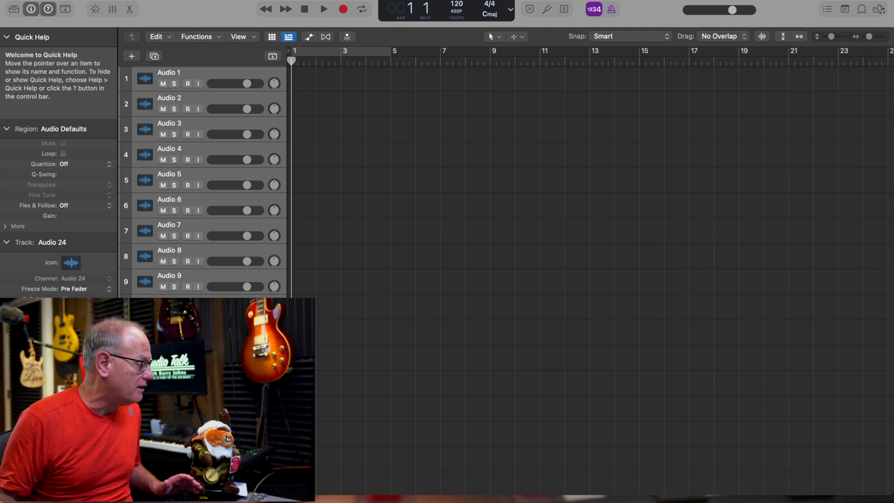
Open the Plug-in Manager from Logic Pro > Preferences and shift its window slightly left
left_click(35, 2)
mouse_move(47, 7)
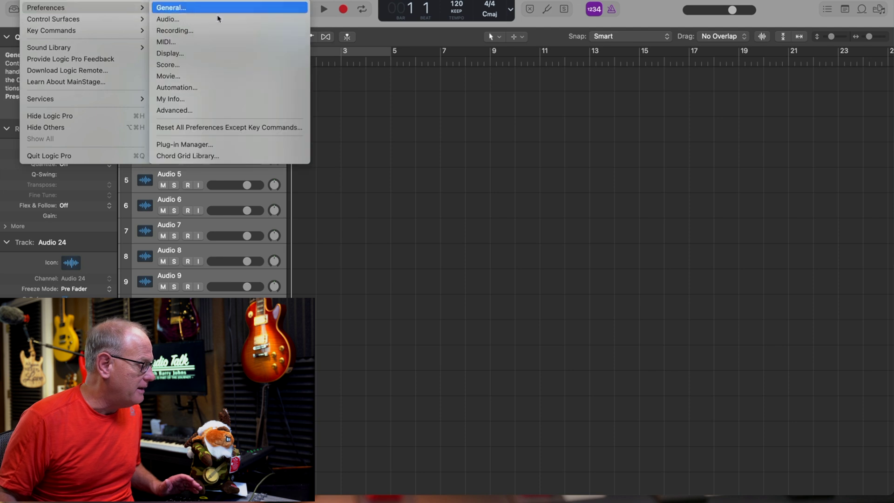
left_click(243, 146)
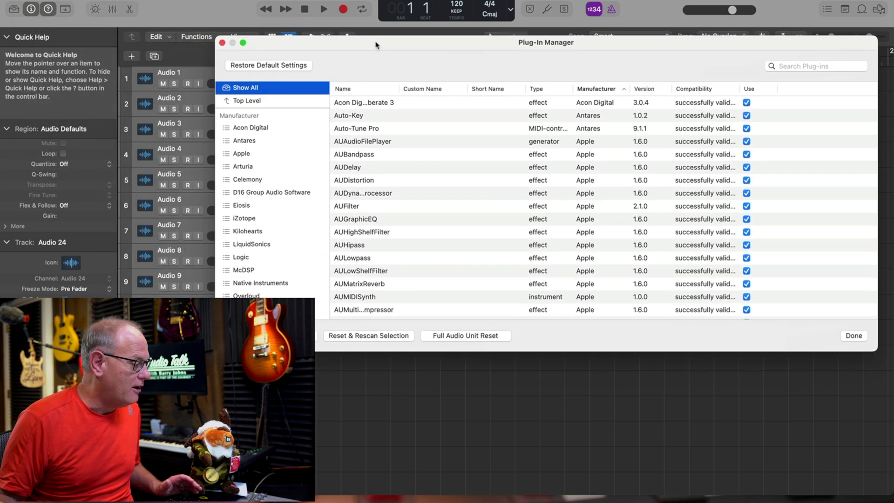
left_click_drag(376, 45, 348, 43)
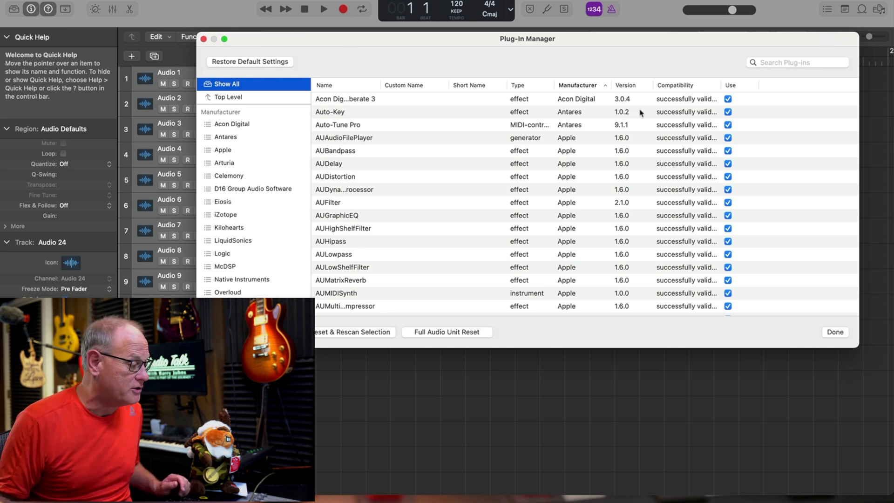
scroll(688, 124, "down", 3)
scroll(688, 125, "up", 2)
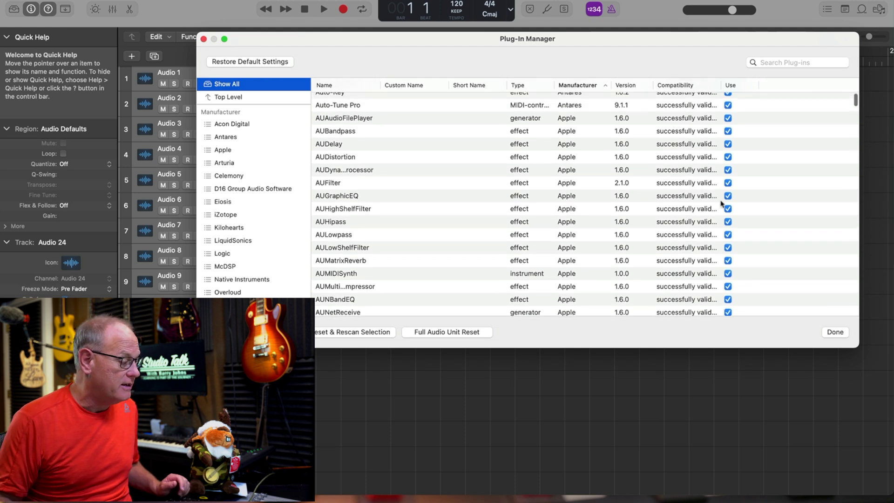
scroll(687, 170, "down", 5)
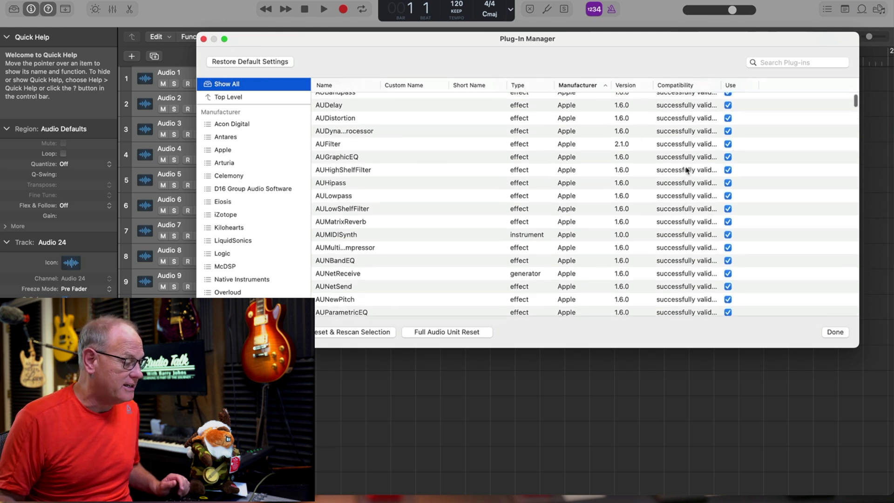
scroll(687, 170, "down", 15)
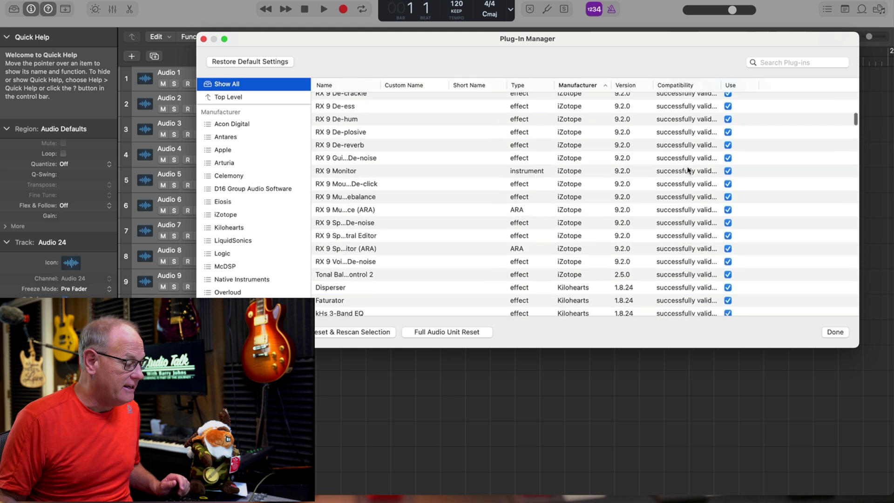
scroll(687, 170, "down", 15)
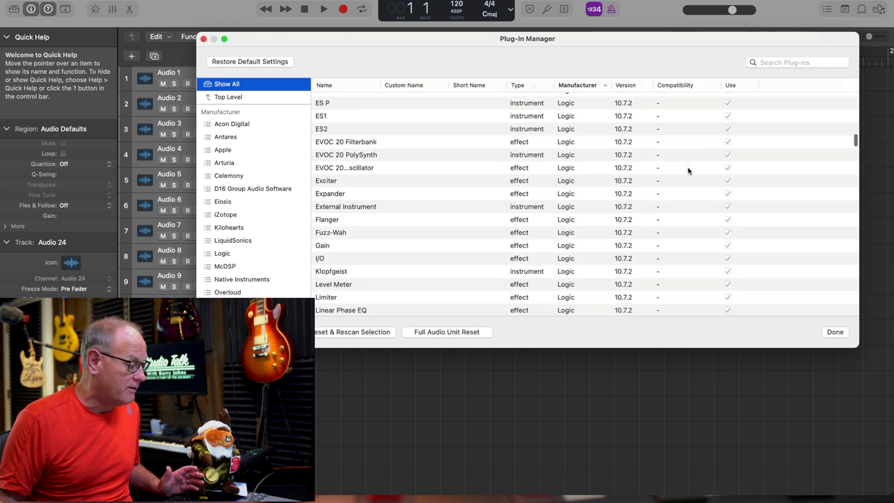
scroll(688, 171, "up", 4)
scroll(688, 171, "down", 6)
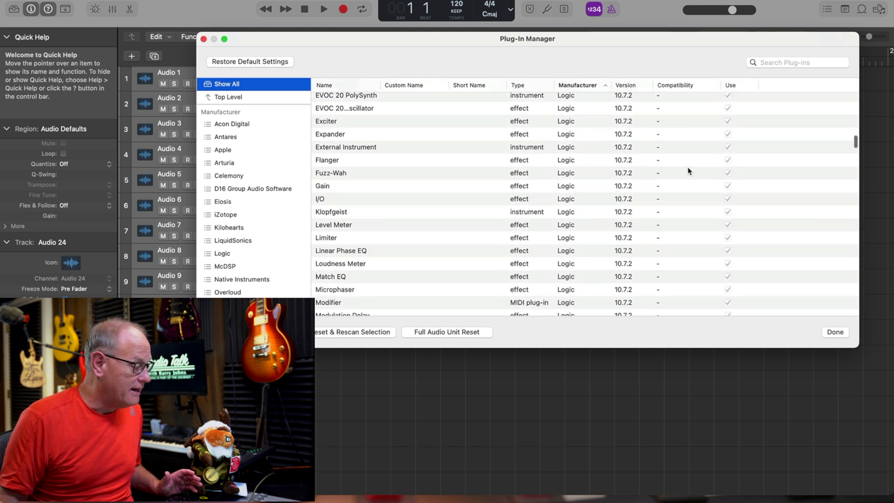
scroll(688, 170, "down", 1)
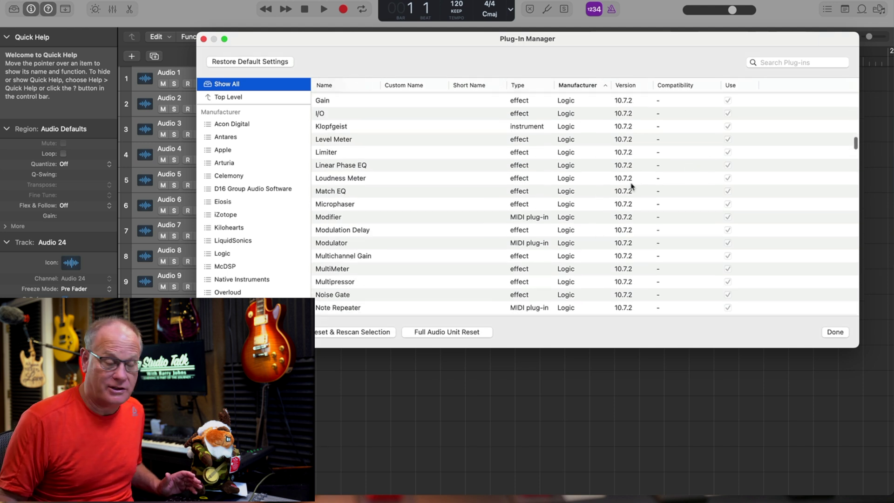
scroll(633, 188, "down", 8)
scroll(635, 190, "down", 15)
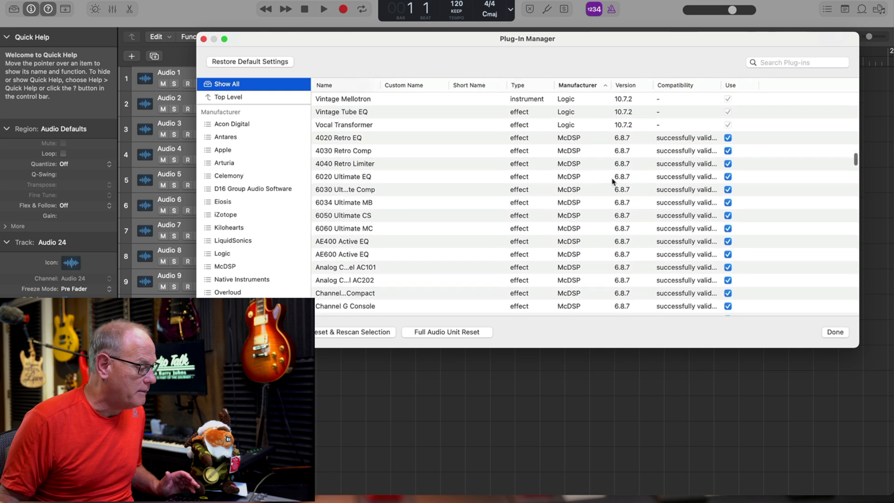
scroll(640, 193, "down", 15)
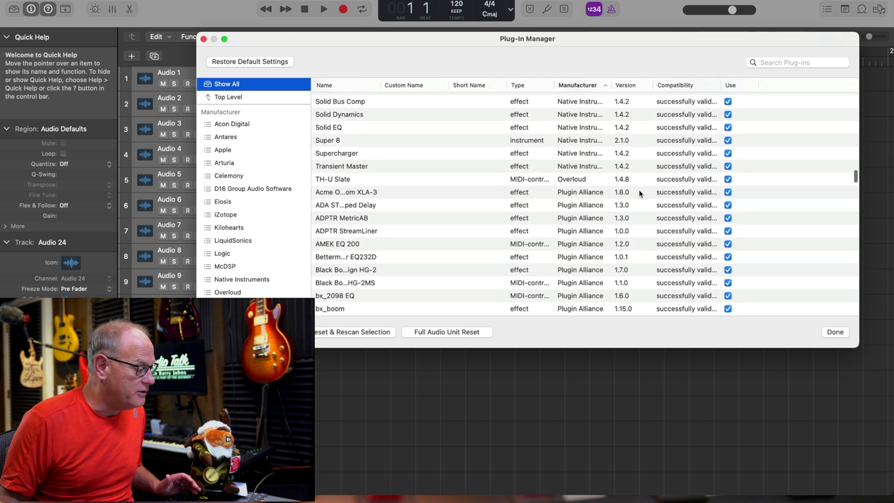
scroll(639, 194, "down", 15)
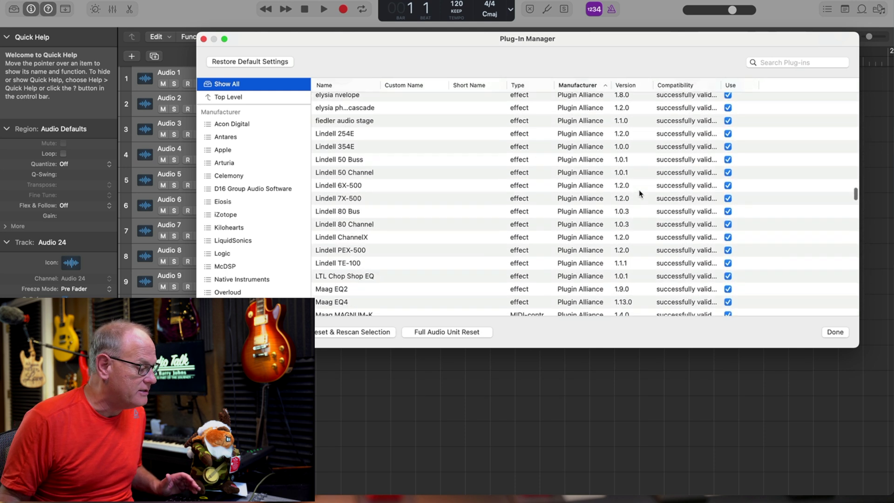
scroll(638, 190, "down", 15)
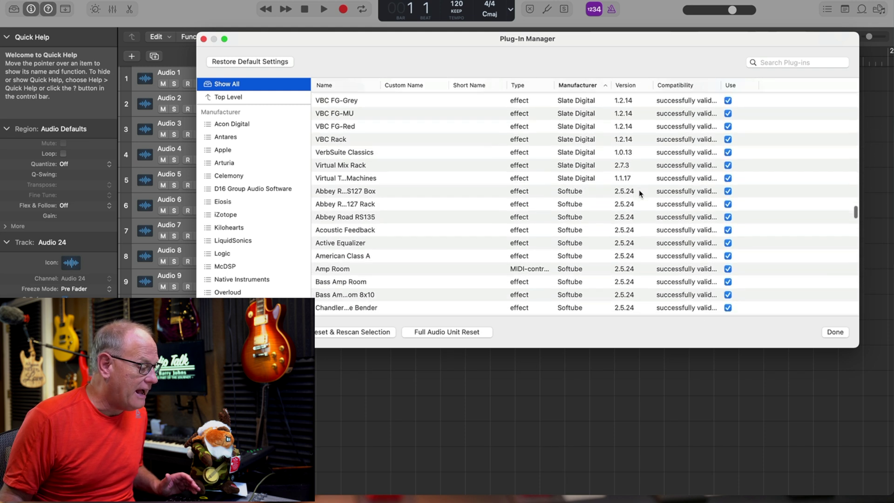
scroll(641, 195, "down", 15)
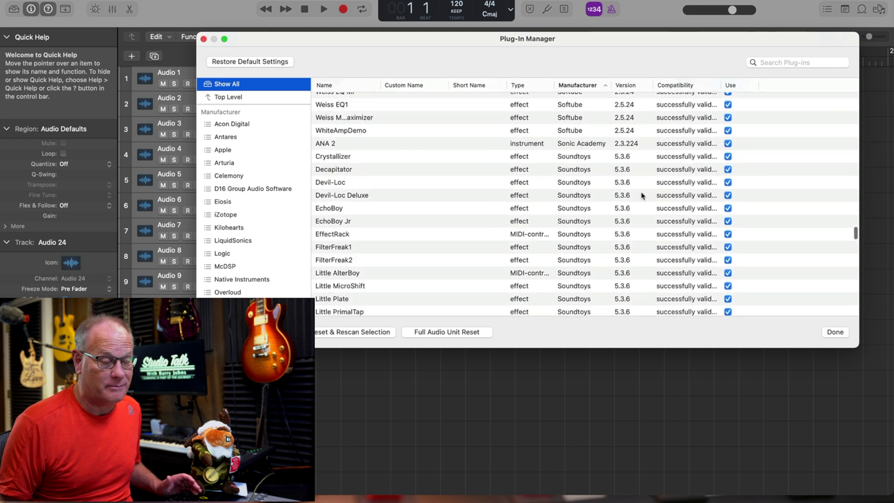
scroll(642, 195, "down", 15)
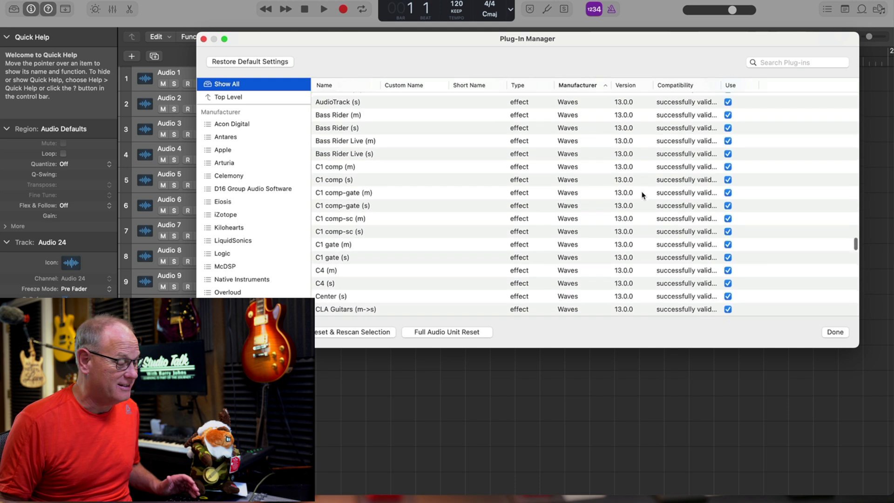
scroll(643, 195, "down", 15)
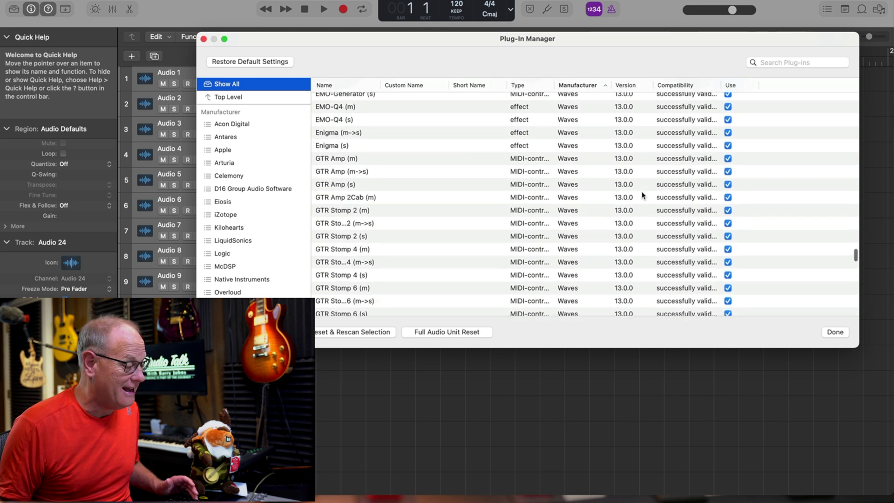
scroll(642, 195, "down", 15)
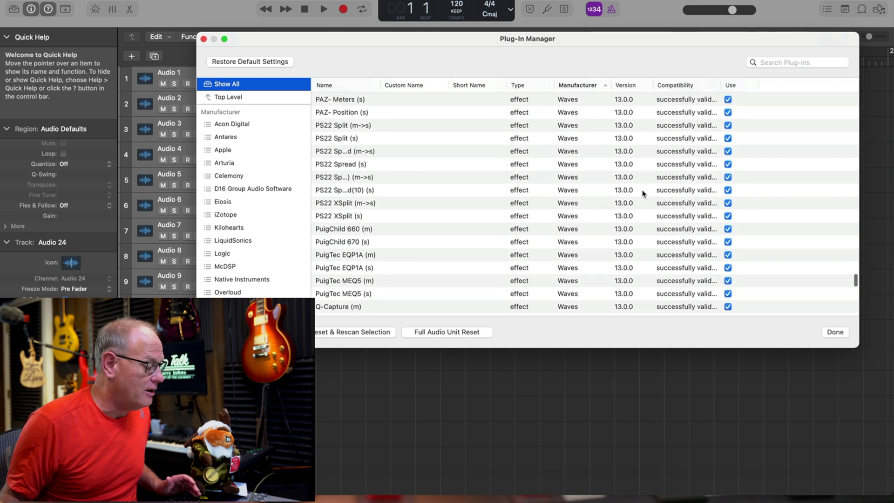
scroll(642, 195, "down", 15)
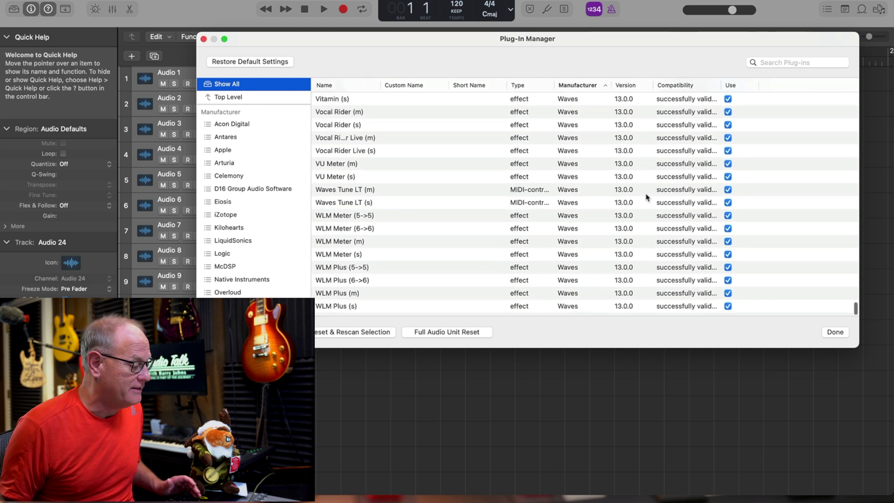
scroll(649, 196, "up", 15)
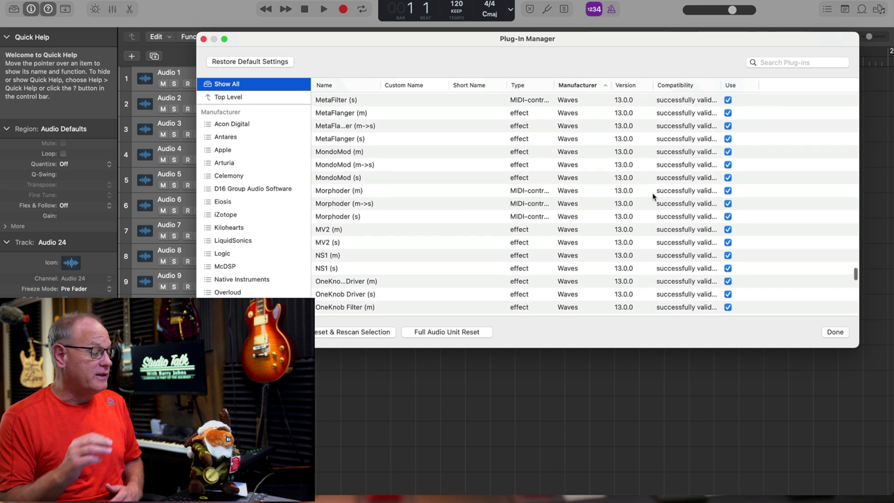
scroll(624, 184, "up", 10)
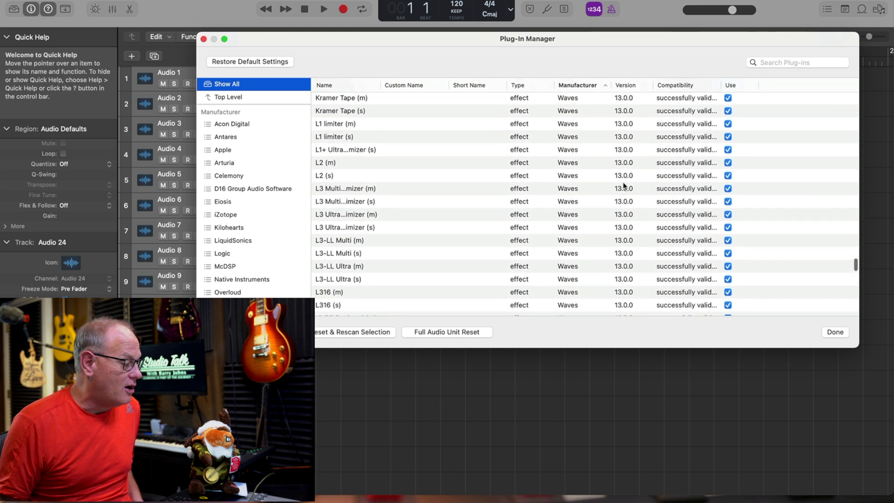
scroll(623, 183, "up", 12)
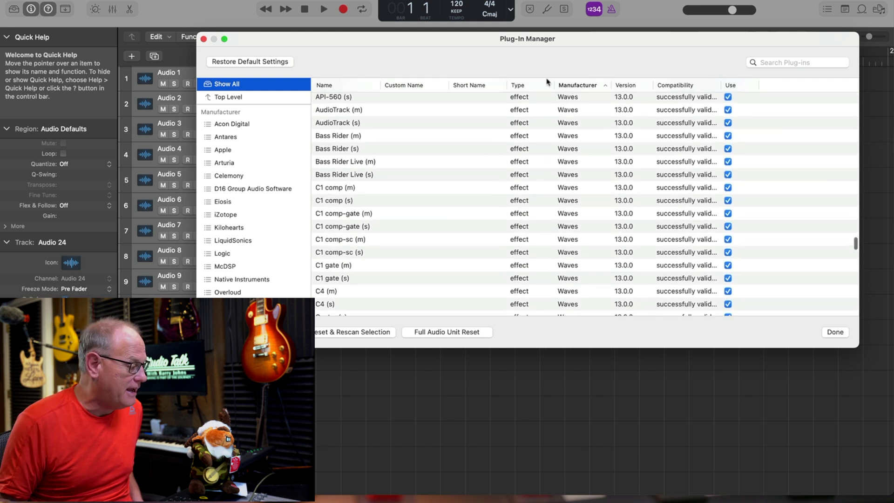
scroll(619, 165, "up", 3)
scroll(620, 166, "up", 6)
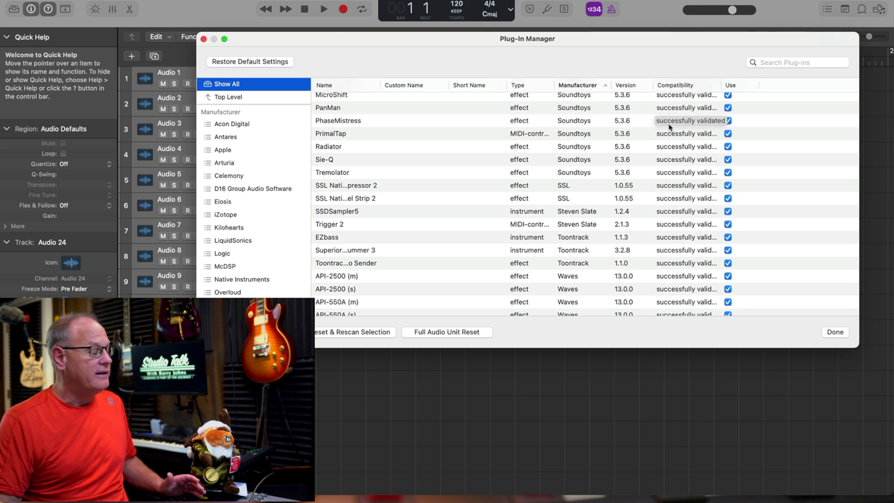
scroll(743, 101, "down", 1)
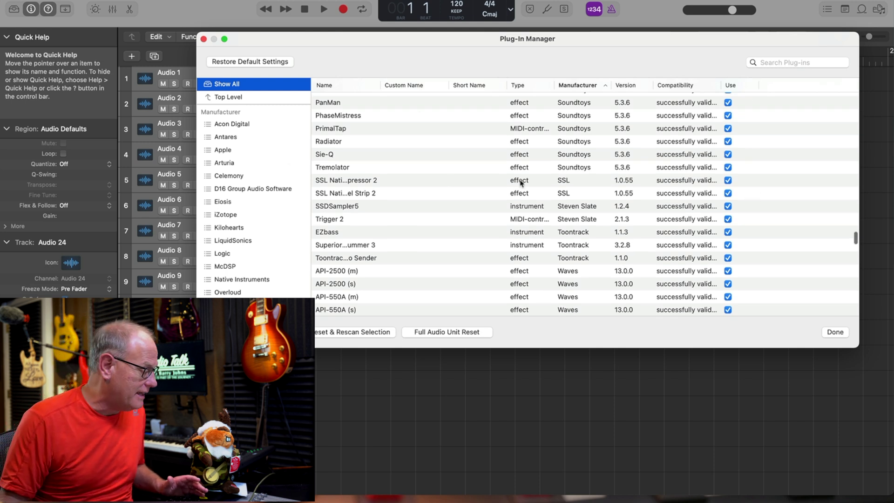
scroll(790, 210, "up", 10)
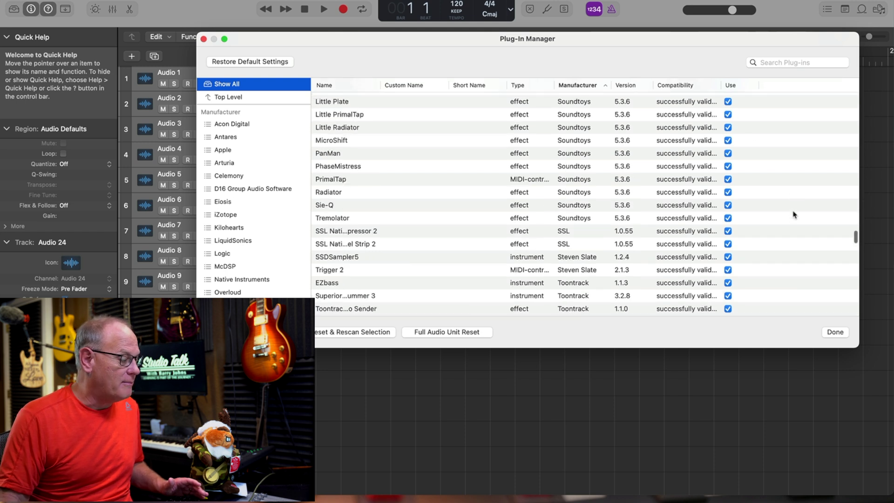
scroll(792, 191, "down", 15)
scroll(744, 209, "down", 10)
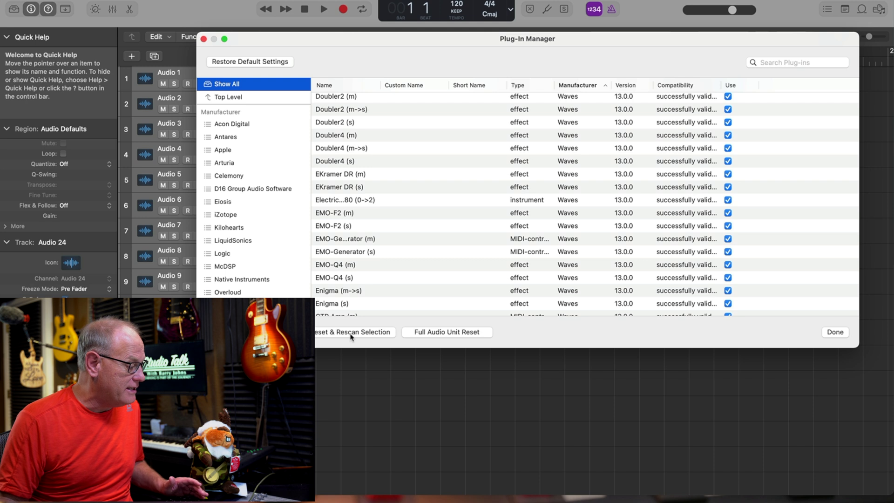
left_click(350, 332)
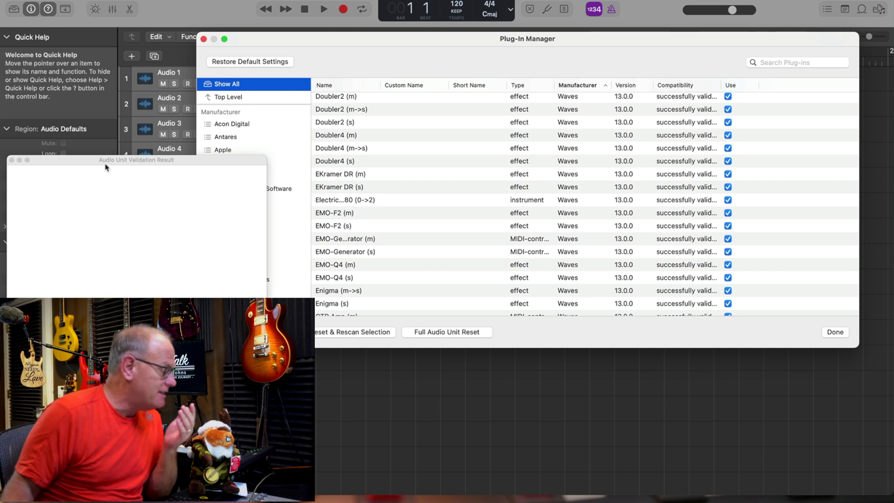
Close the Audio Unit Validation Result window, then run a Full Audio Unit Reset, confirming Yes
left_click_drag(106, 164, 182, 115)
left_click(129, 109)
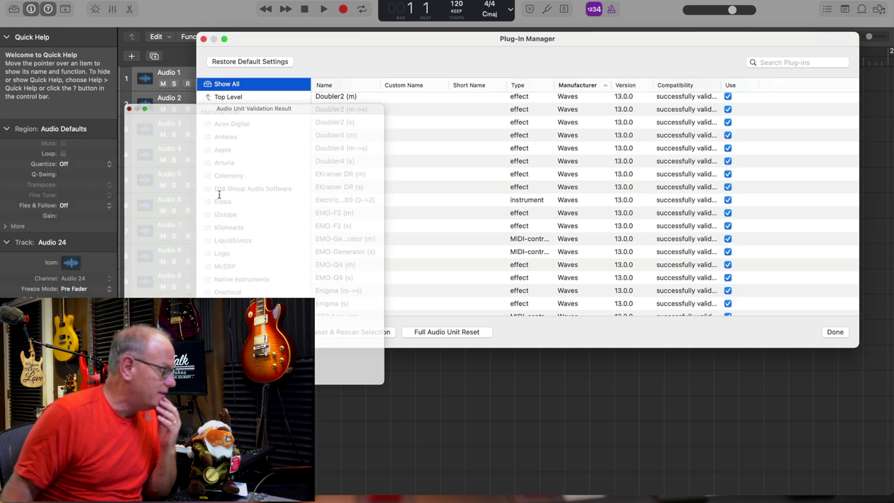
left_click(445, 332)
scroll(391, 253, "up", 1)
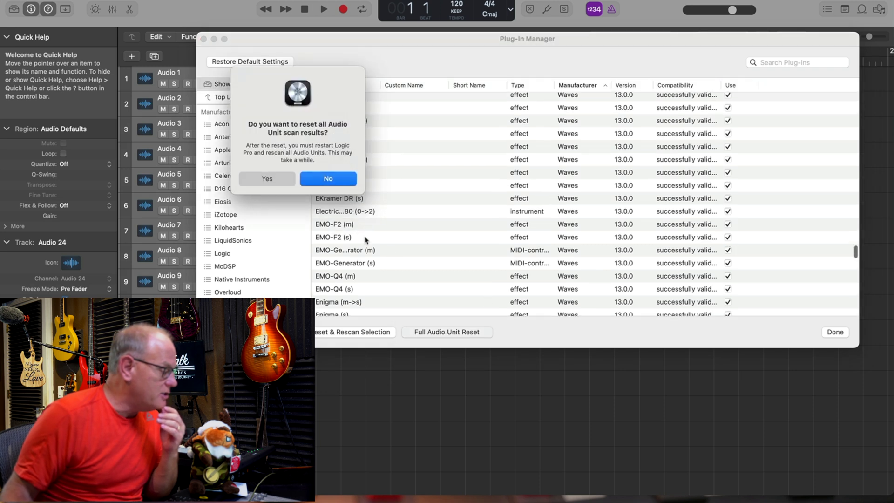
left_click(266, 178)
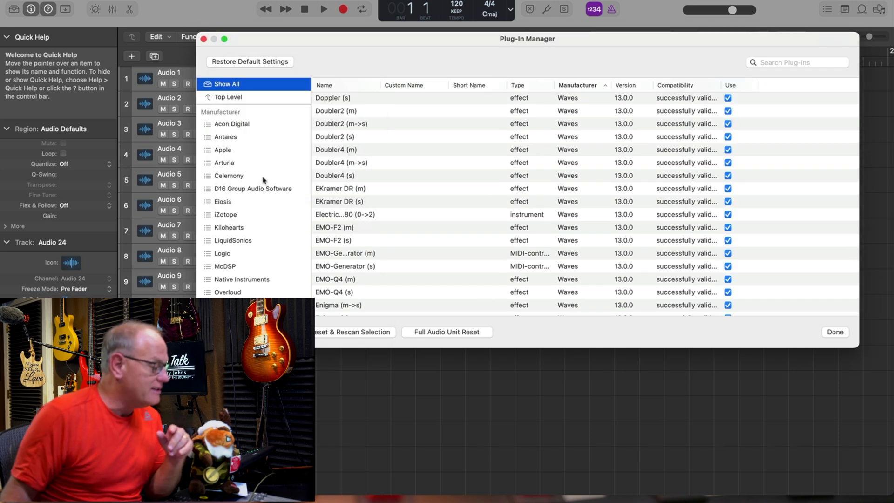
scroll(598, 161, "up", 5)
scroll(598, 161, "up", 20)
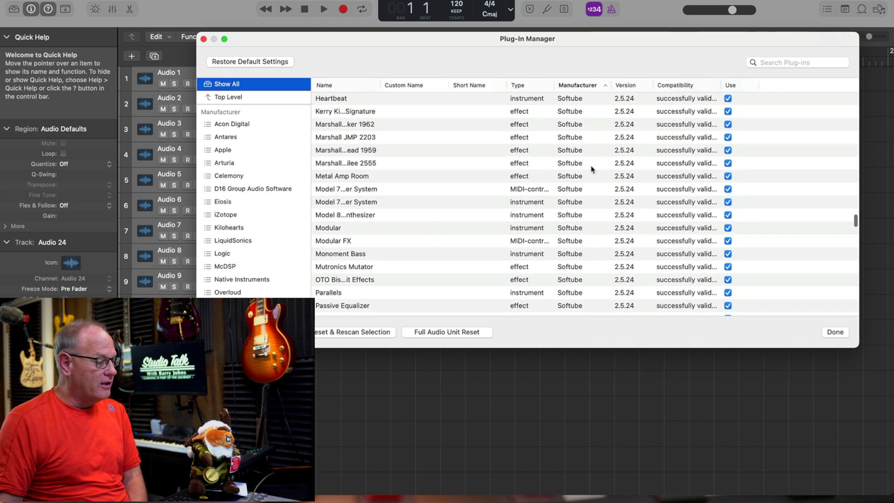
scroll(592, 167, "up", 20)
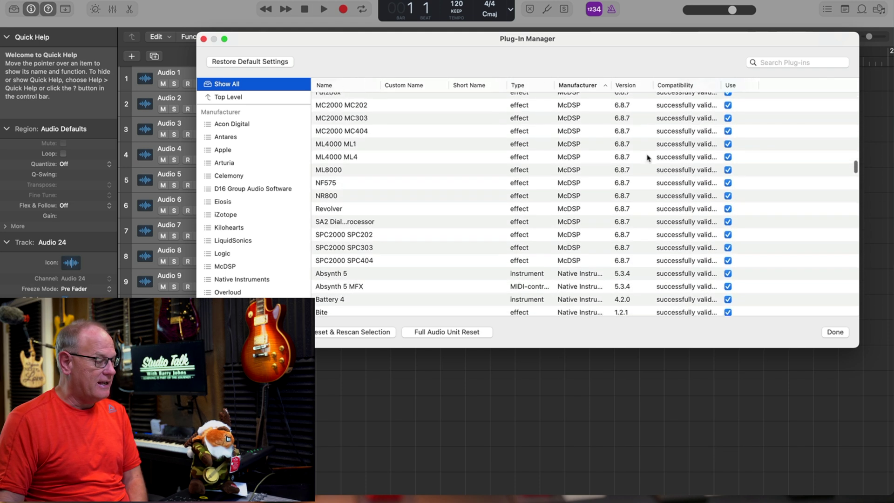
scroll(638, 145, "up", 20)
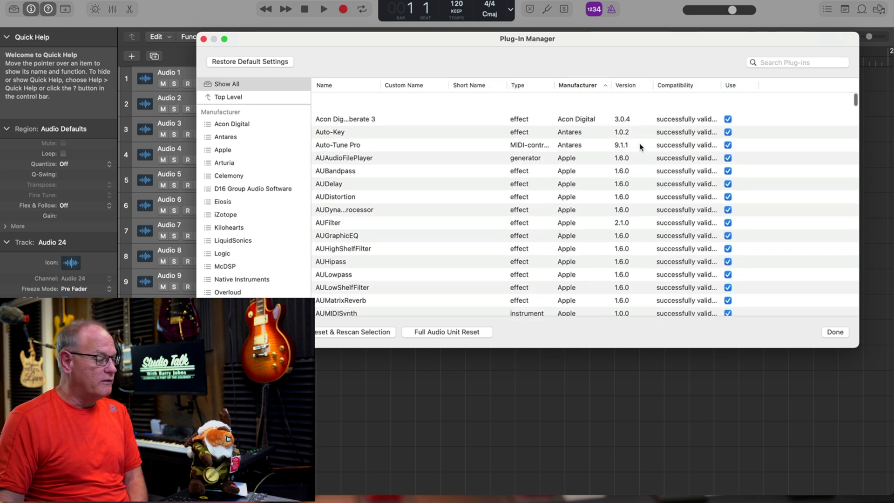
scroll(663, 141, "down", 20)
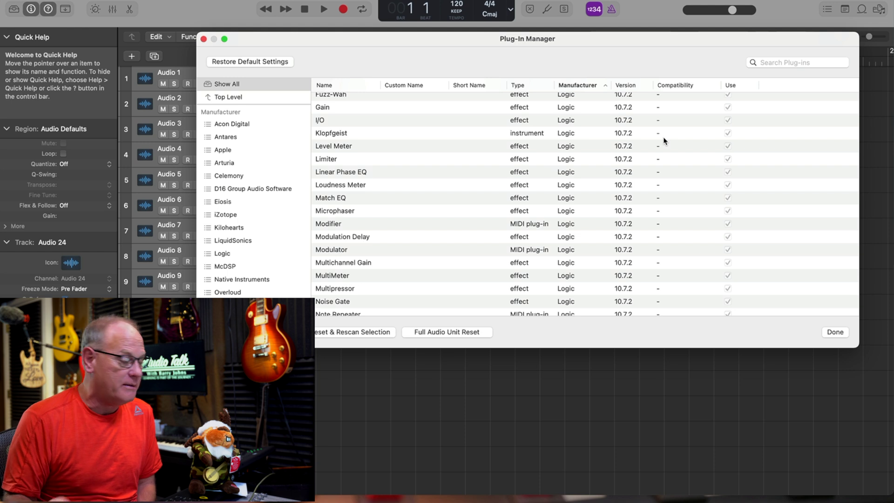
scroll(664, 141, "up", 20)
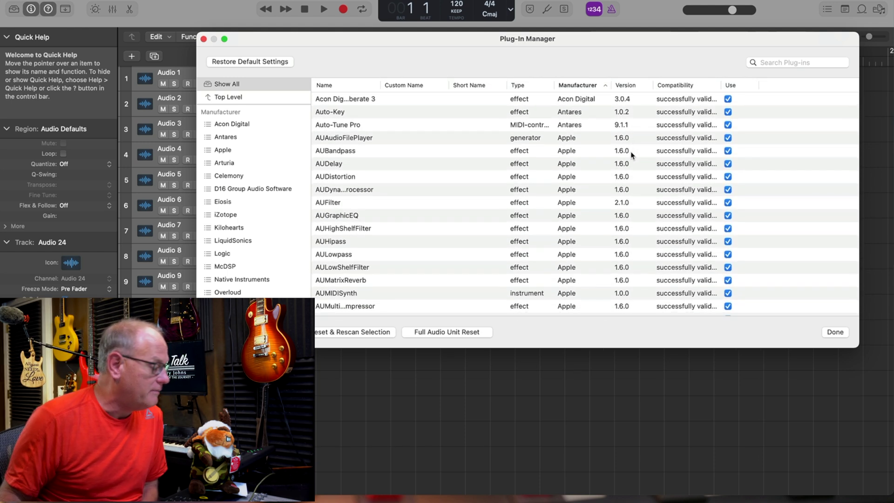
scroll(631, 154, "down", 1)
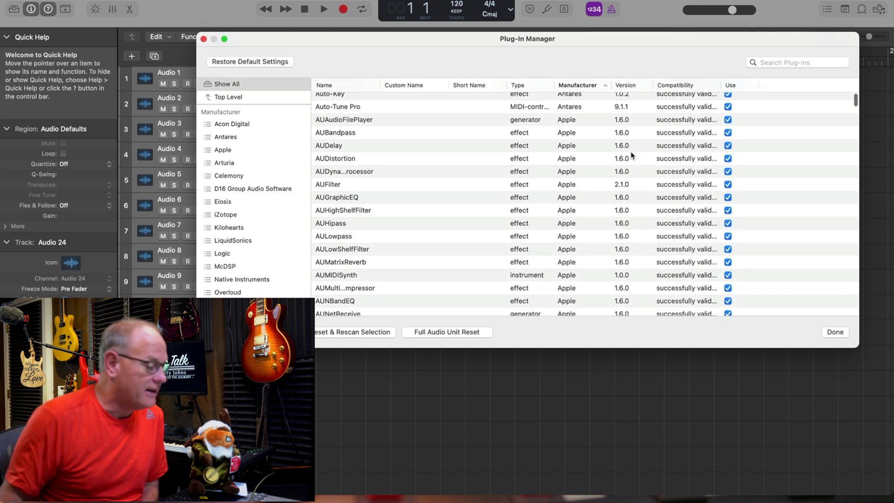
scroll(631, 154, "down", 1)
scroll(632, 155, "up", 3)
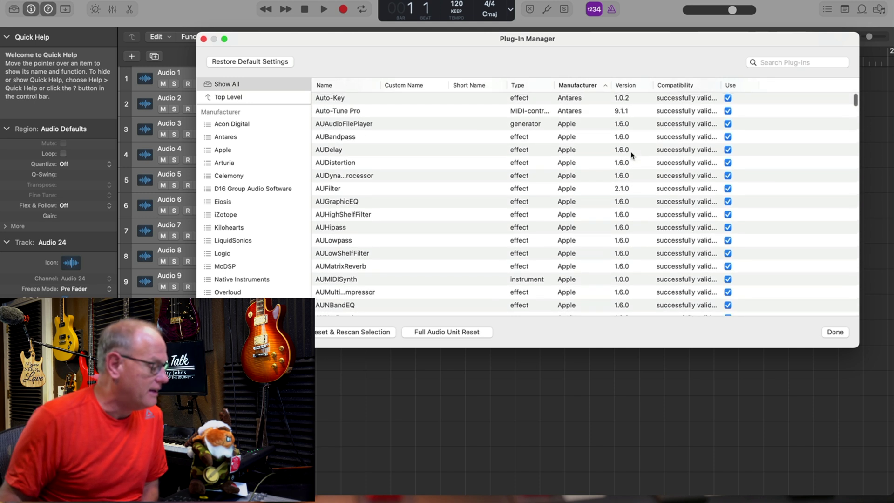
scroll(632, 154, "down", 10)
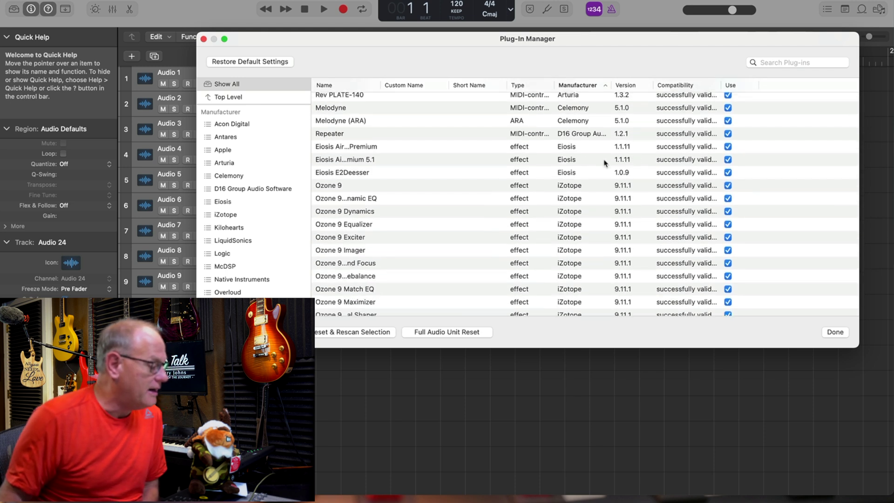
scroll(597, 198, "down", 5)
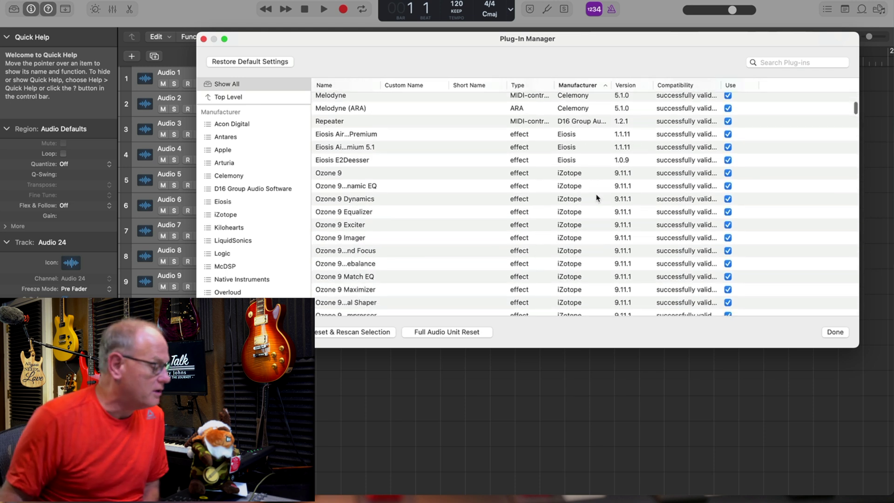
scroll(596, 198, "down", 15)
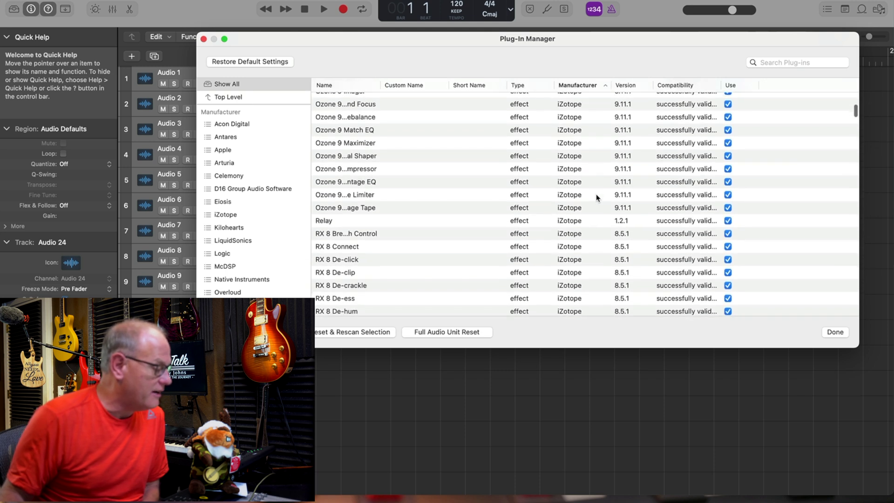
scroll(596, 198, "down", 15)
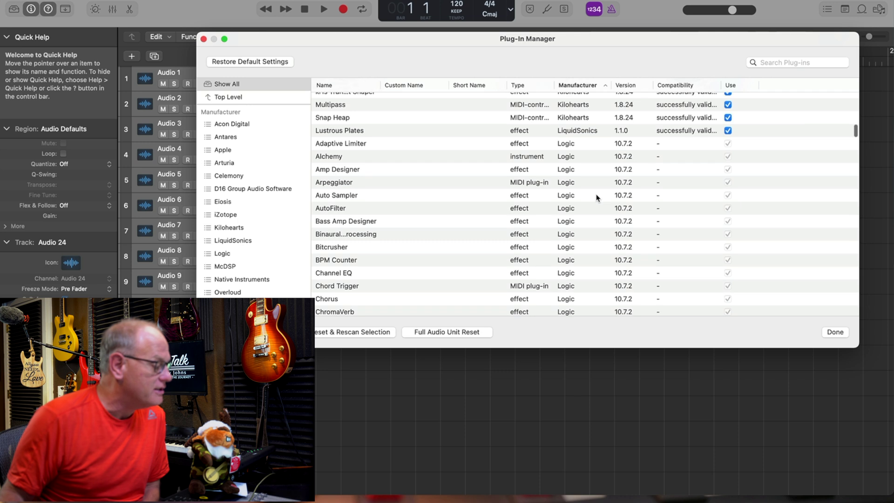
scroll(597, 197, "down", 20)
scroll(596, 197, "down", 15)
scroll(599, 196, "down", 6)
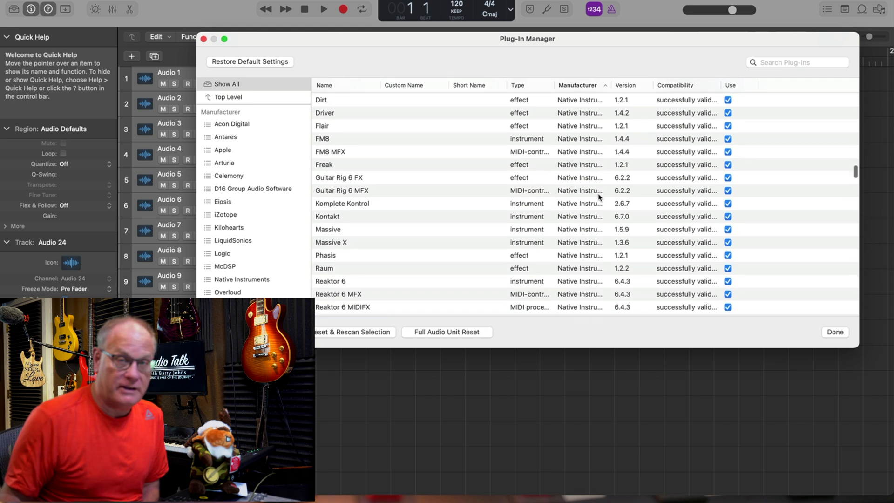
scroll(598, 196, "down", 1)
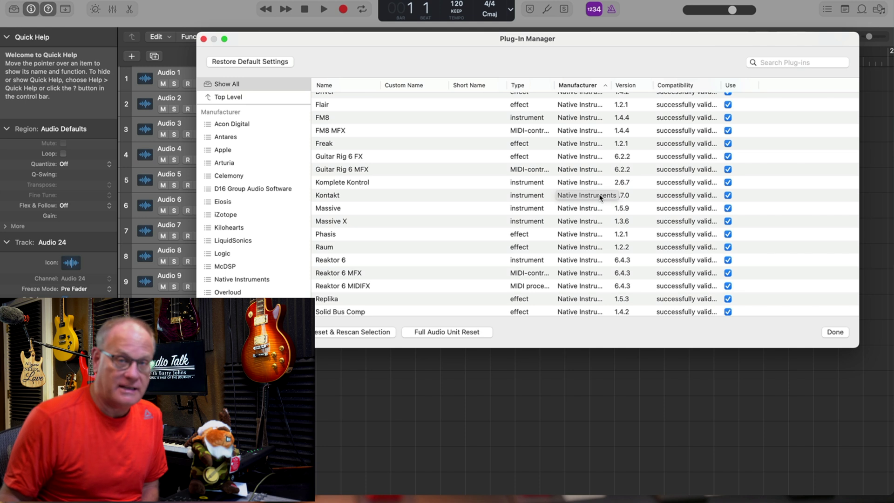
scroll(599, 197, "down", 8)
scroll(599, 197, "down", 20)
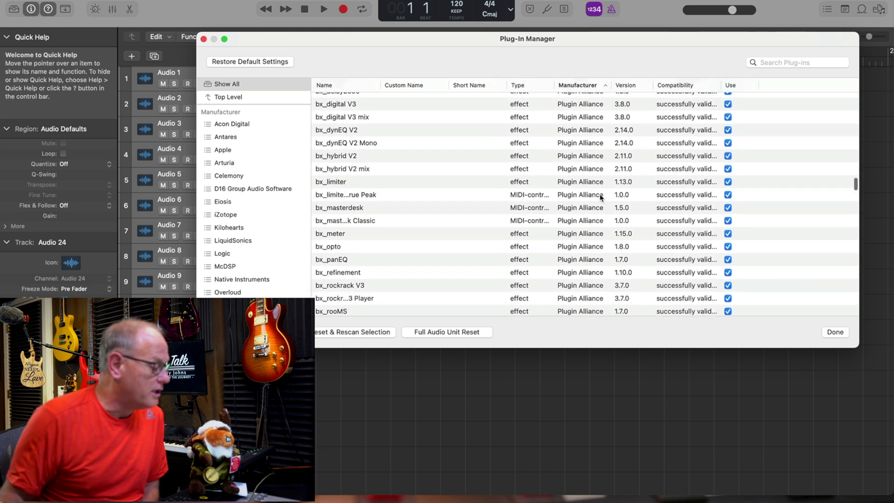
scroll(600, 197, "down", 20)
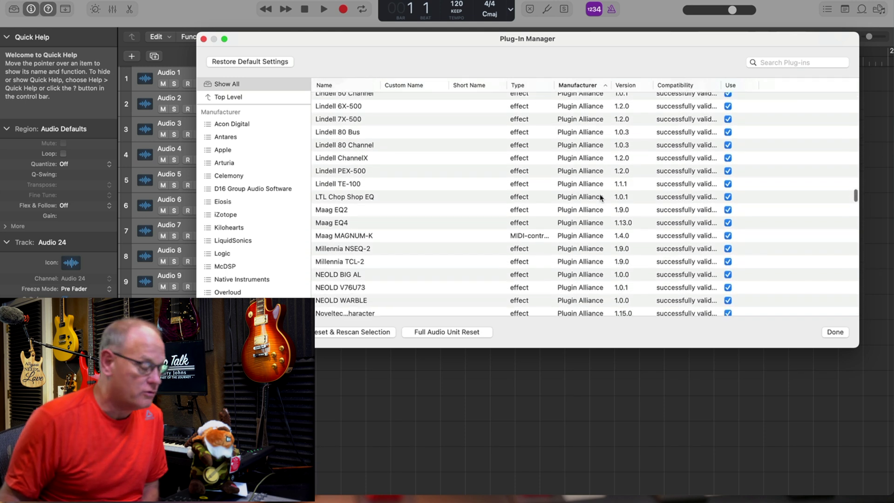
scroll(600, 197, "down", 15)
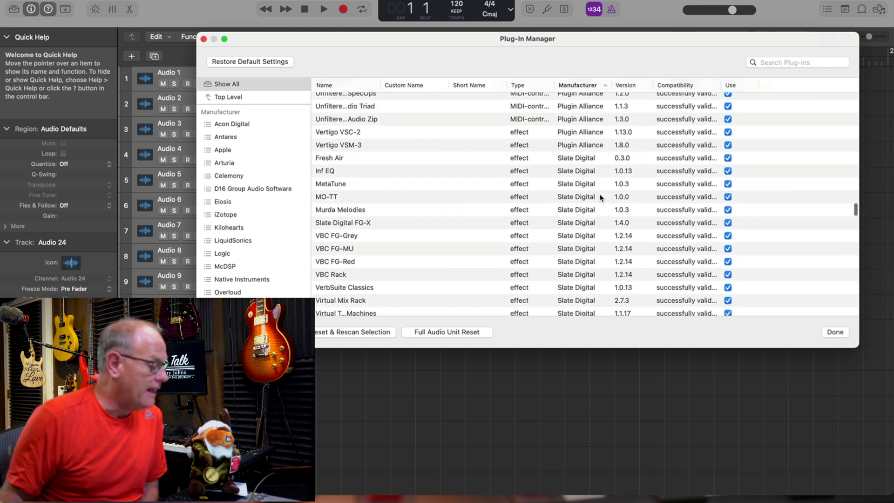
scroll(599, 197, "up", 10)
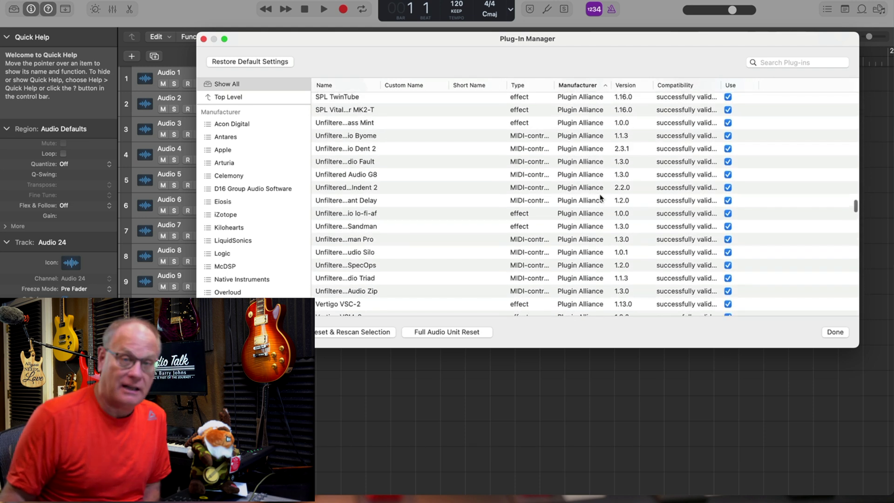
scroll(600, 198, "down", 10)
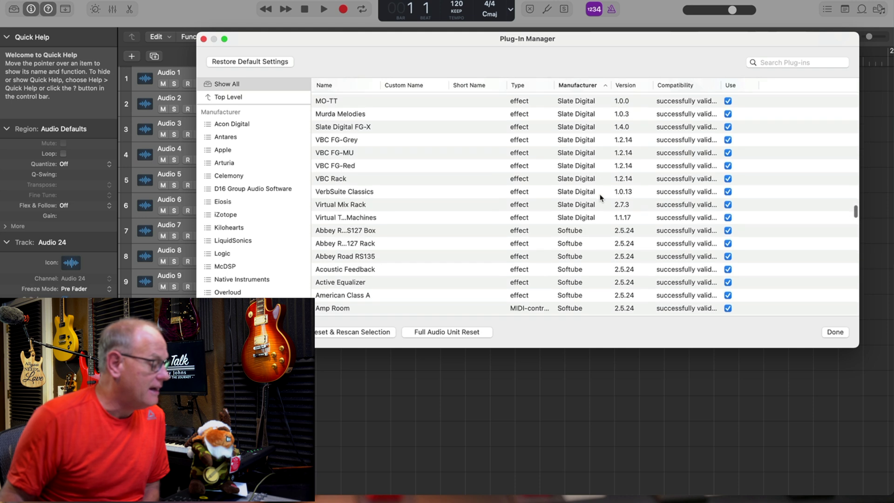